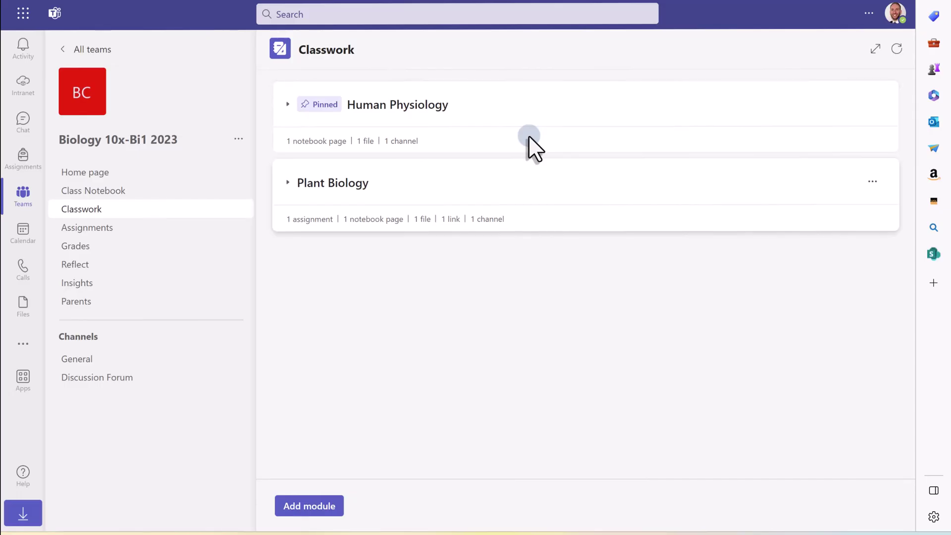
# Step: Expand the Plant Biology module to review its contents
pyautogui.click(286, 182)
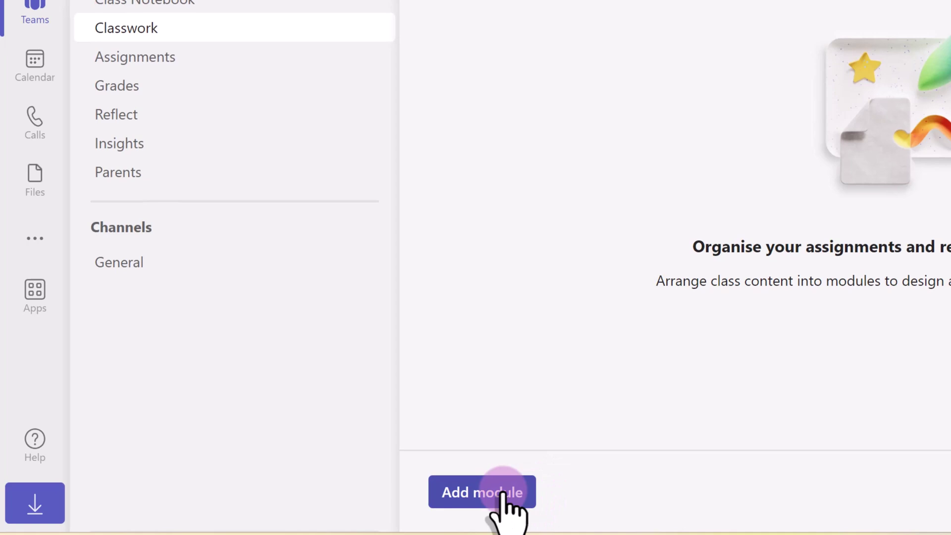
# Step: Create a module named 'Plant Biology' described as 'In this module you will study the following topics'
pyautogui.click(503, 492)
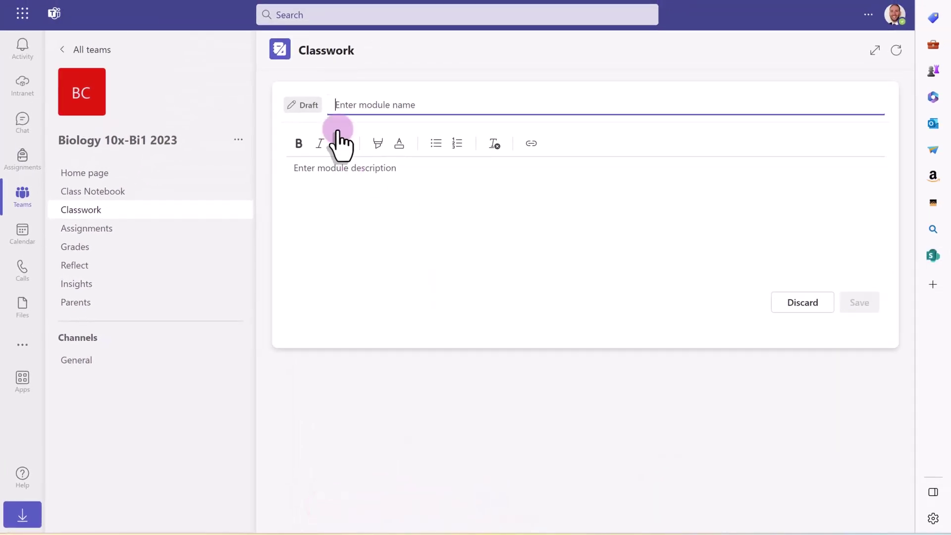
pyautogui.write('Plant Biology')
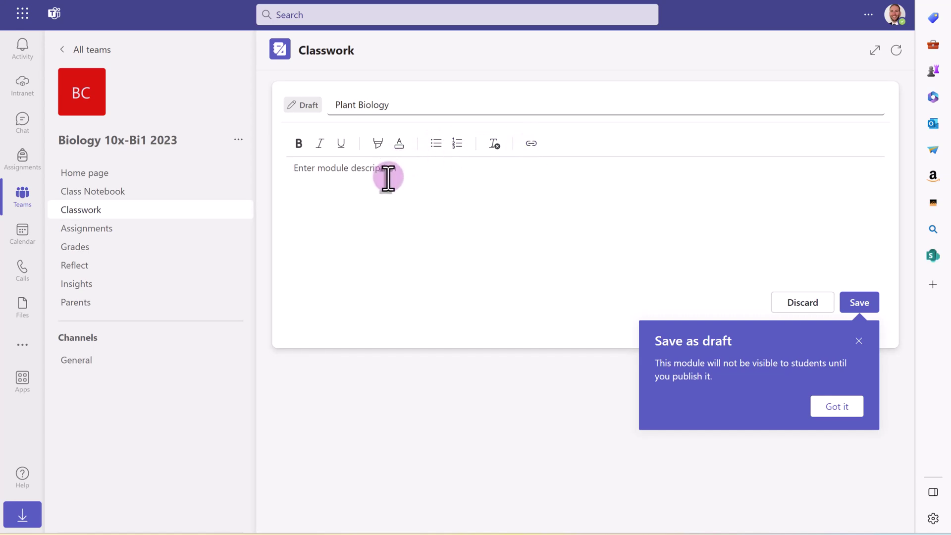
pyautogui.click(388, 177)
pyautogui.write('In this module you will study the following topics')
# Step: List Photosynthesis, Plant transport and Plant excretion as bullet points in the description
pyautogui.press('Return')
pyautogui.click(436, 143)
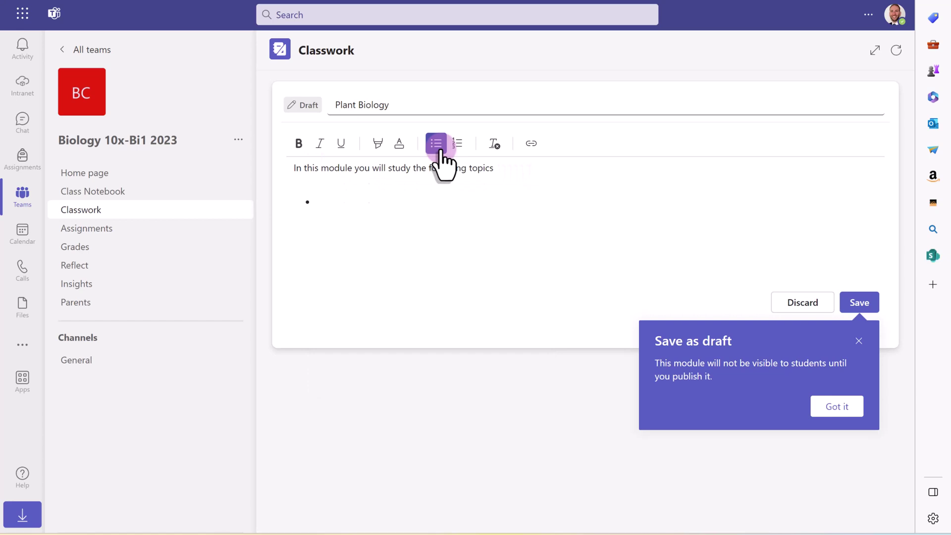
pyautogui.write('Photosynthesis')
pyautogui.press('Return')
pyautogui.write('Plant transport')
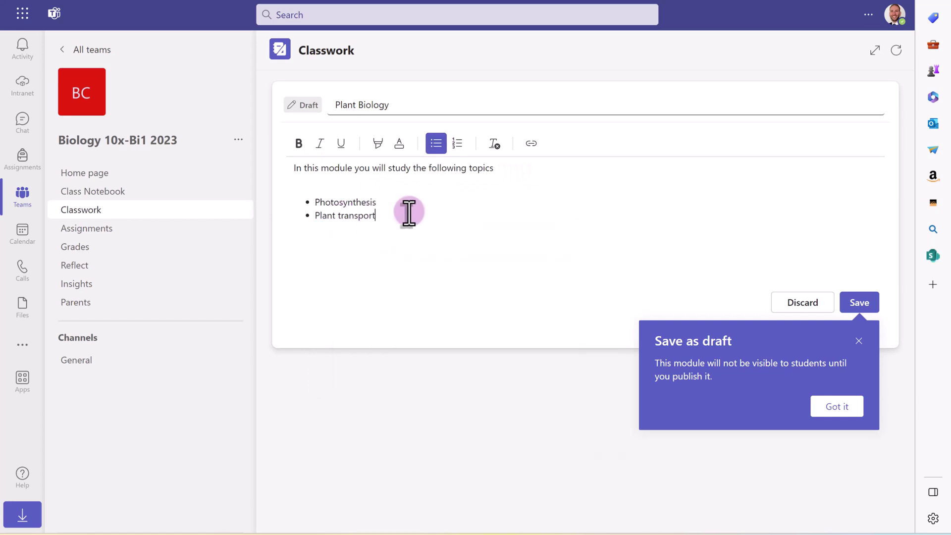
pyautogui.press('Return')
pyautogui.write('Plant excretion')
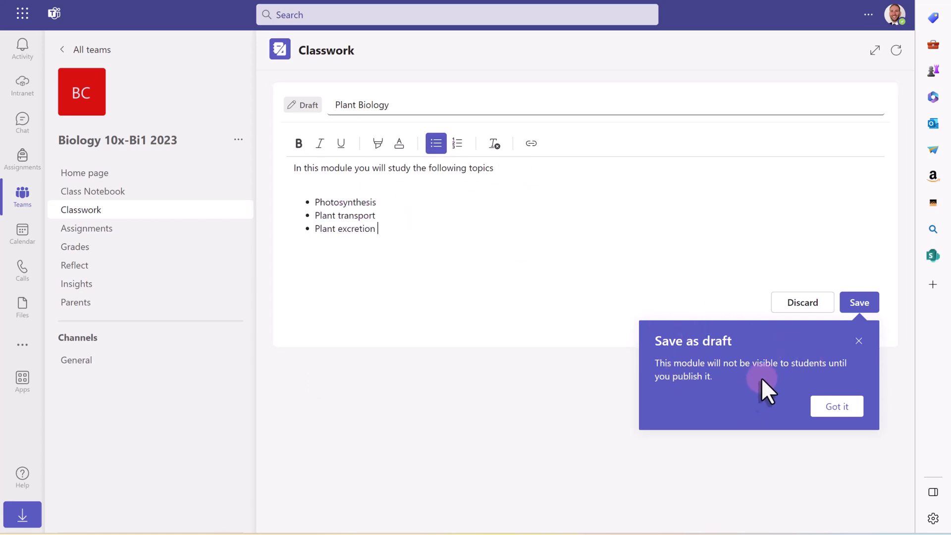
pyautogui.click(851, 407)
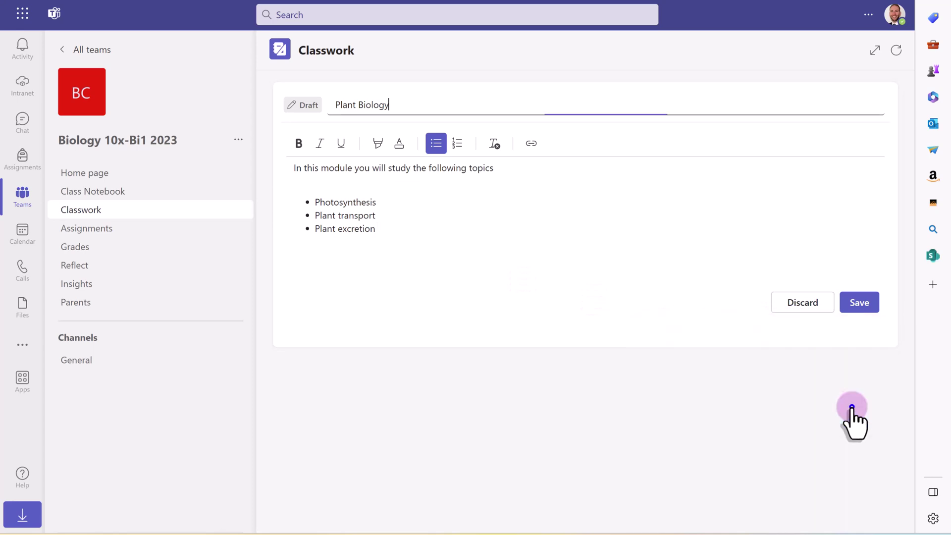
# Step: Save Plant Biology as a draft and add the IGCSE Plant Physiology Revision Quiz file
pyautogui.click(860, 303)
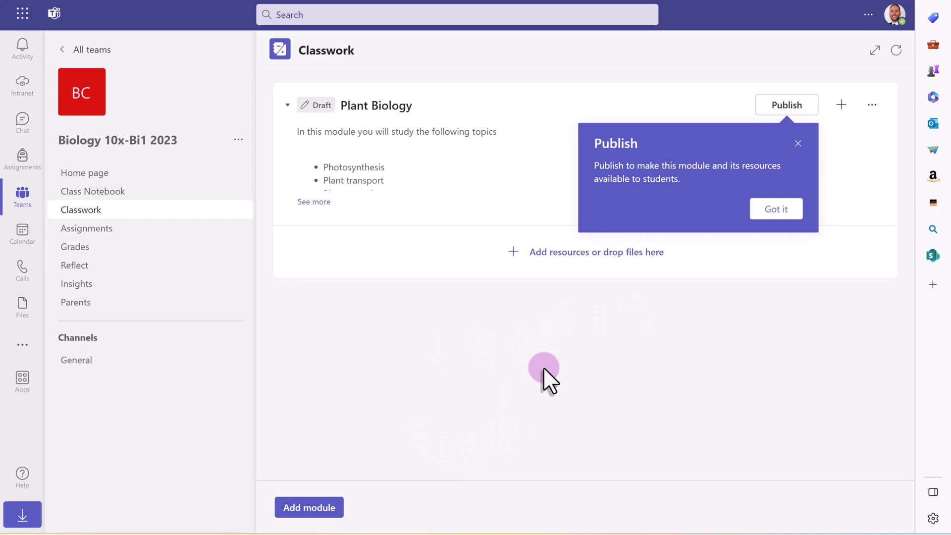
pyautogui.click(775, 209)
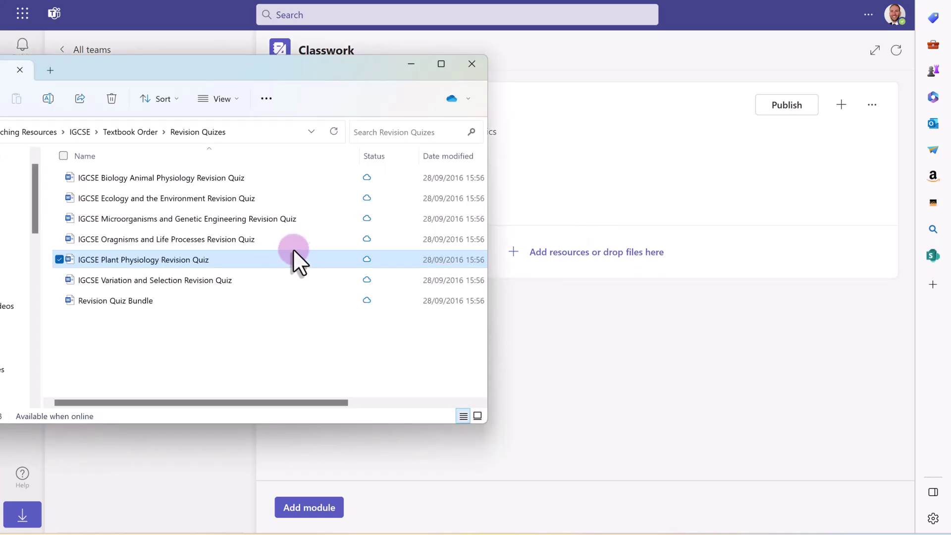
pyautogui.click(147, 253)
pyautogui.moveTo(103, 257); pyautogui.dragTo(622, 265)
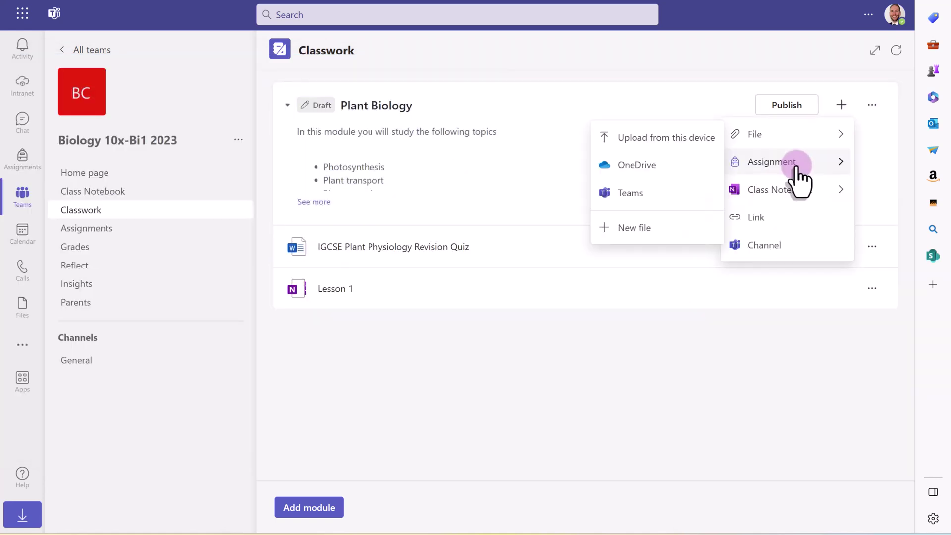
pyautogui.click(771, 163)
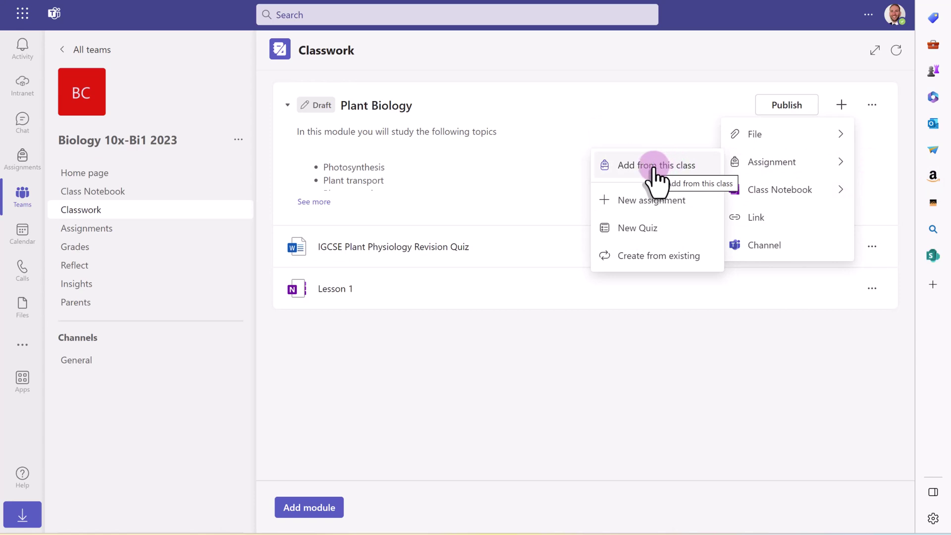
# Step: Create a module assignment with the Gas Exchange in Plants worksheet attached, due 3 Sep 2023
pyautogui.click(650, 200)
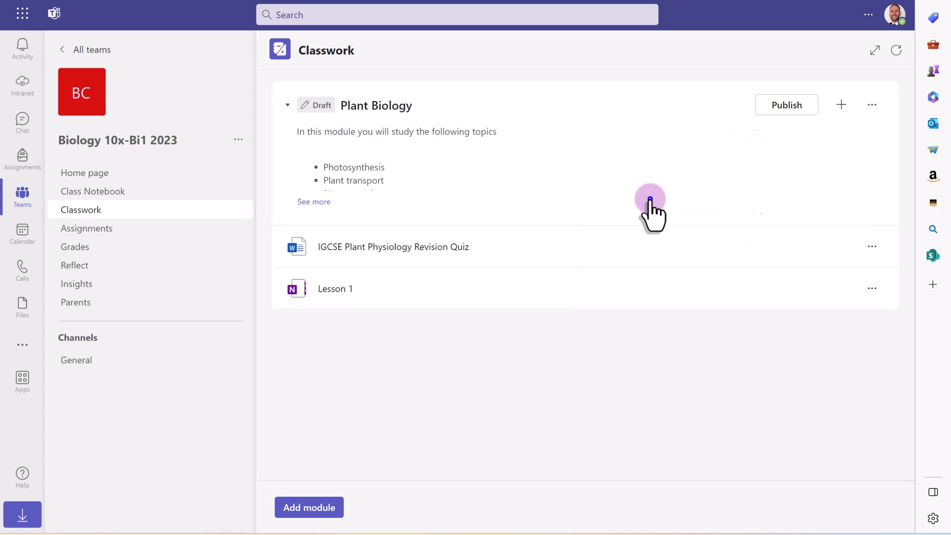
pyautogui.click(329, 361)
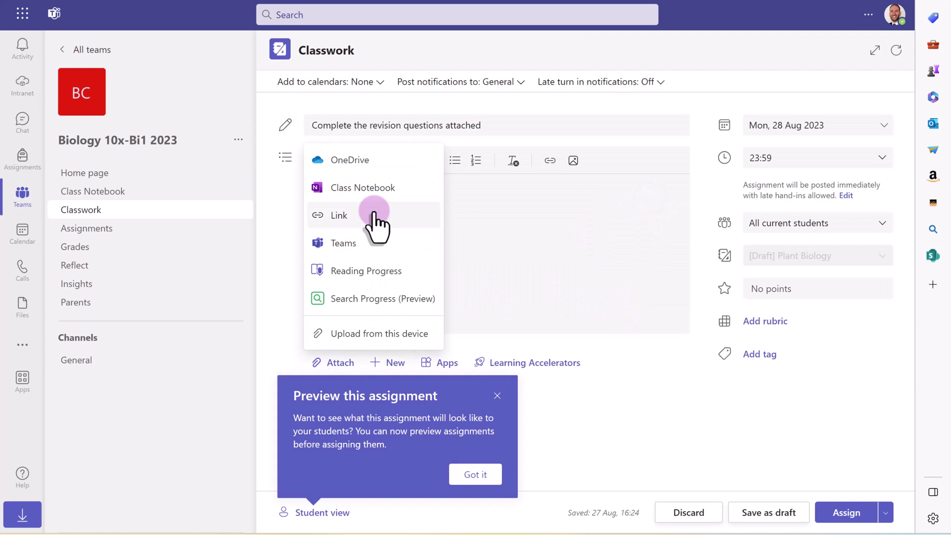
pyautogui.click(374, 333)
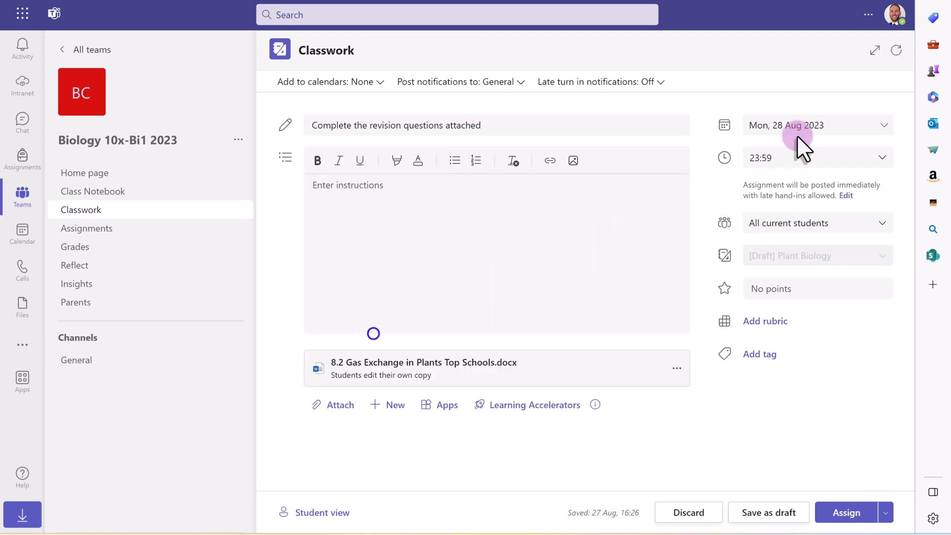
pyautogui.click(798, 134)
pyautogui.click(852, 267)
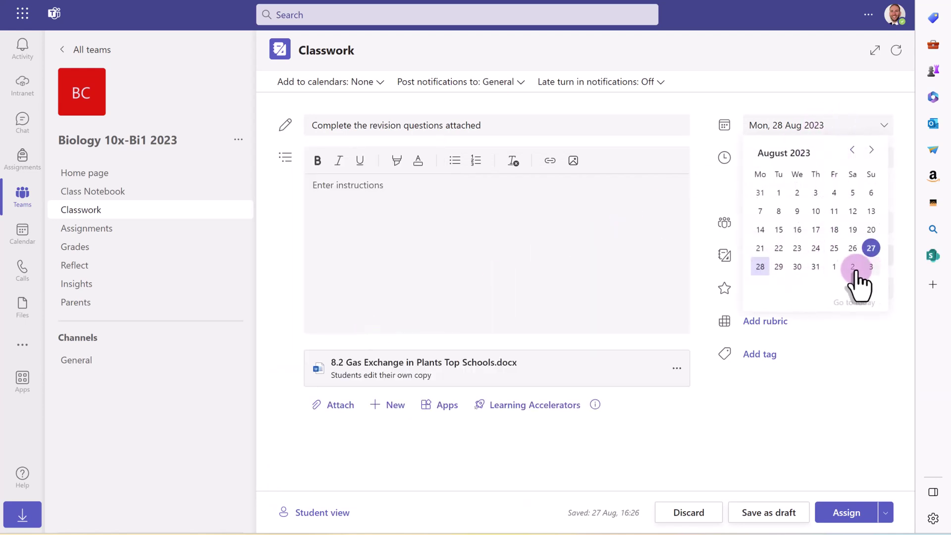
pyautogui.click(870, 267)
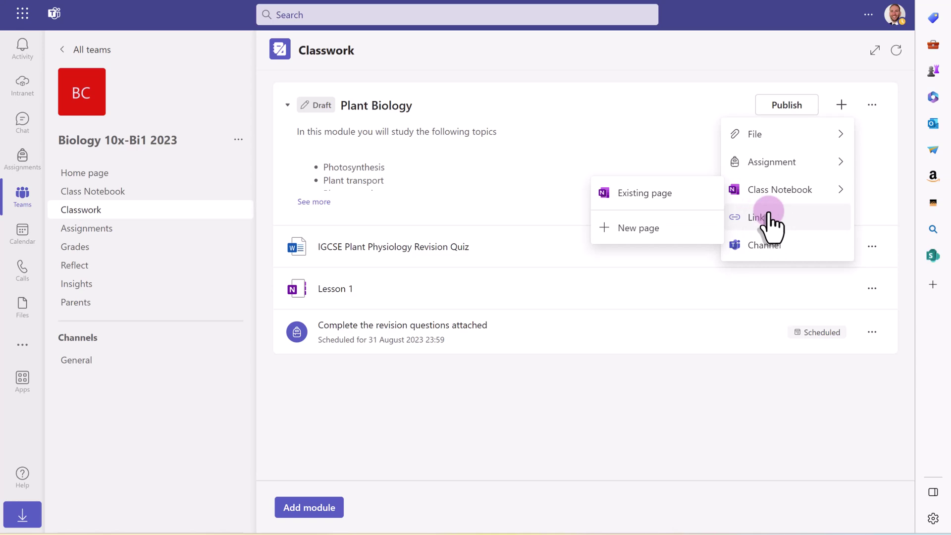
# Step: Add the Photosynthesis - GCSE Biology (9-1) YouTube link and the Discussion Forum channel
pyautogui.click(768, 211)
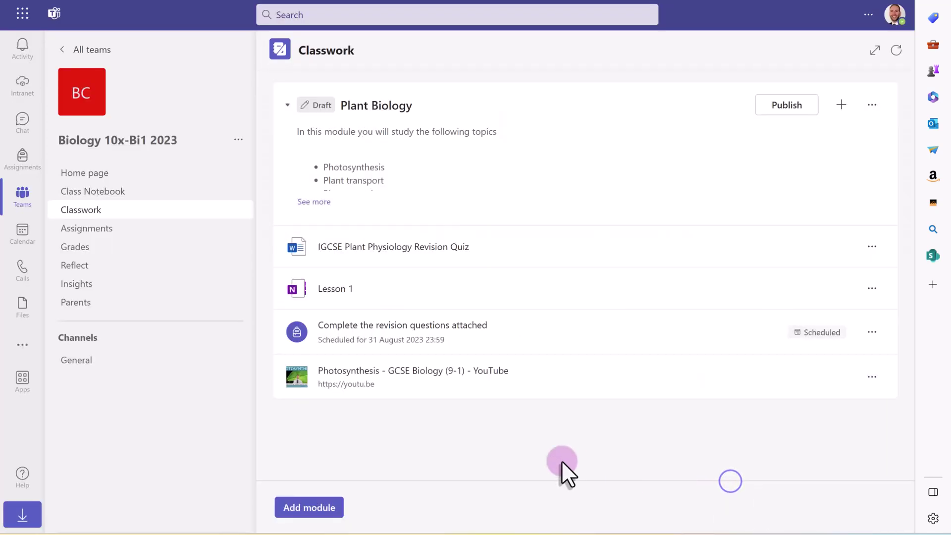
pyautogui.click(842, 104)
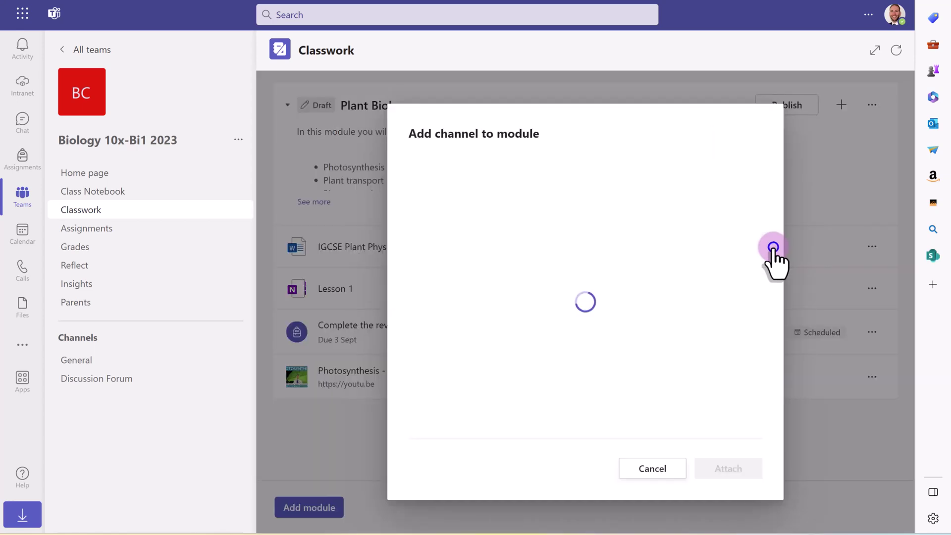
pyautogui.click(455, 165)
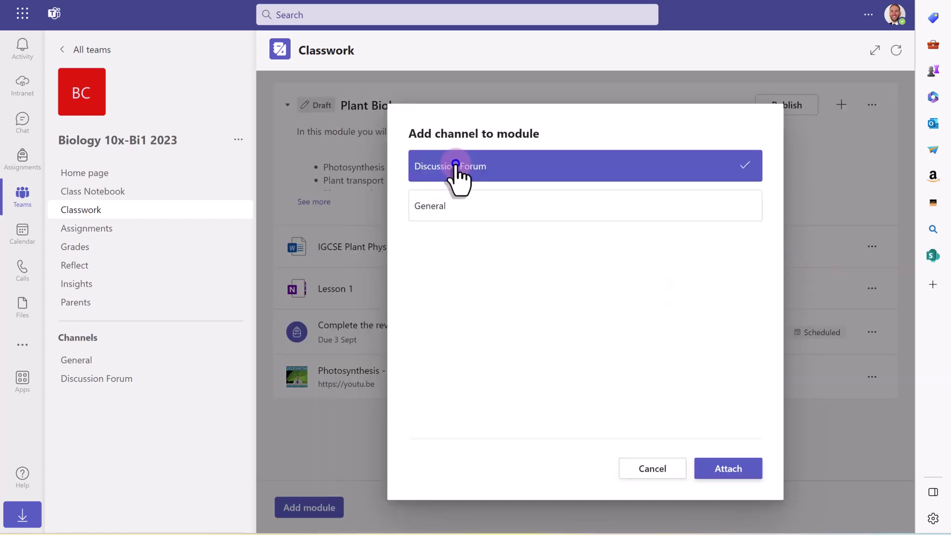
pyautogui.click(741, 474)
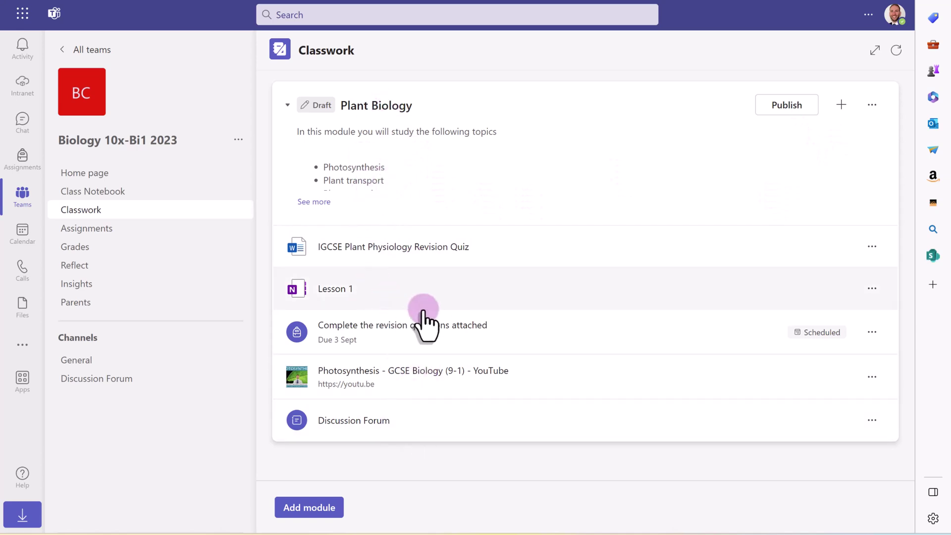
# Step: Move the revision quiz below the assignment so Lesson 1 leads, then publish Plant Biology
pyautogui.moveTo(484, 243); pyautogui.dragTo(482, 335)
pyautogui.click(871, 246)
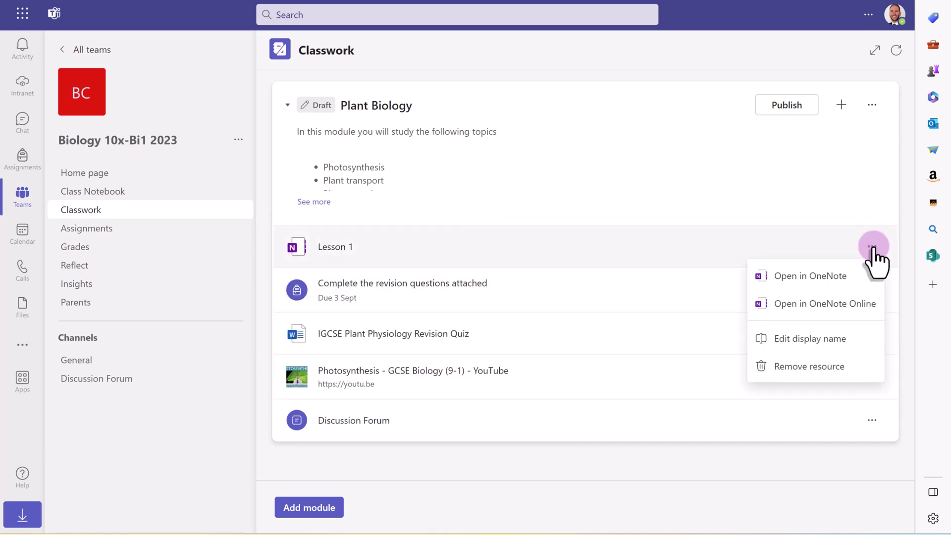
pyautogui.click(873, 421)
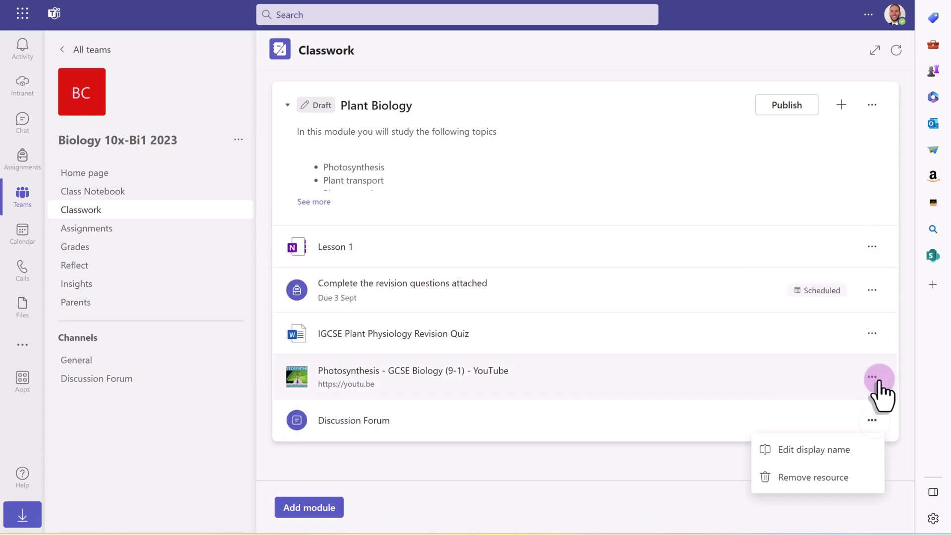
pyautogui.click(873, 331)
pyautogui.click(871, 246)
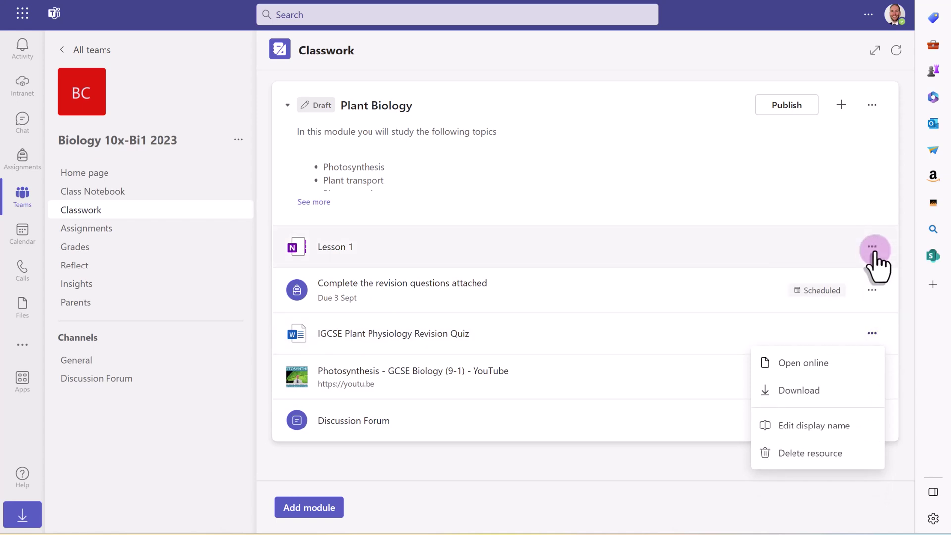
pyautogui.click(871, 104)
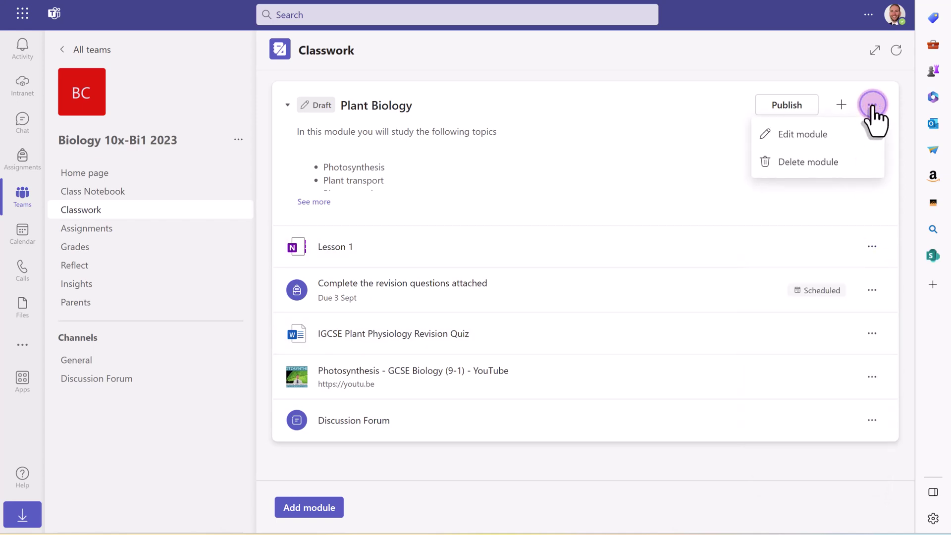
pyautogui.click(810, 133)
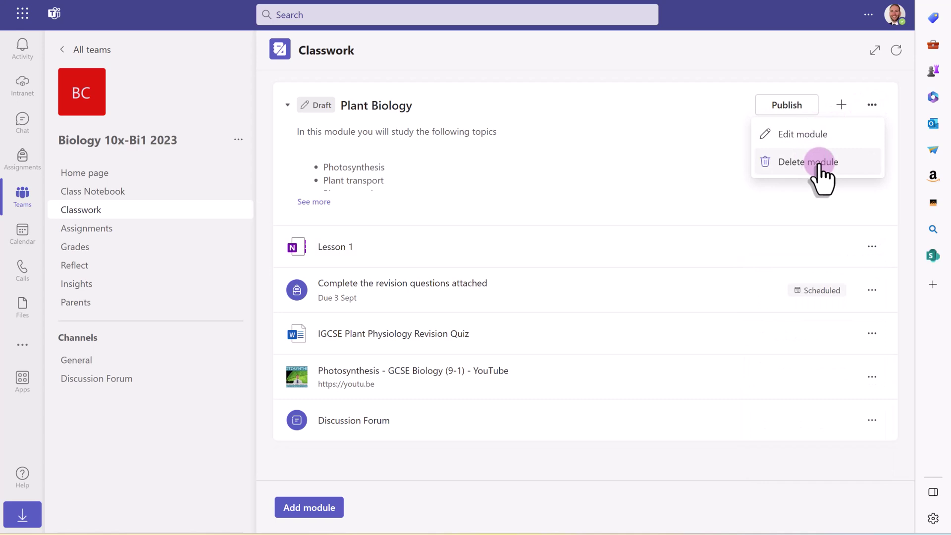
# Step: Start a new file in Plant Biology, reaching the 'Choose file type to create' dialog
pyautogui.click(839, 128)
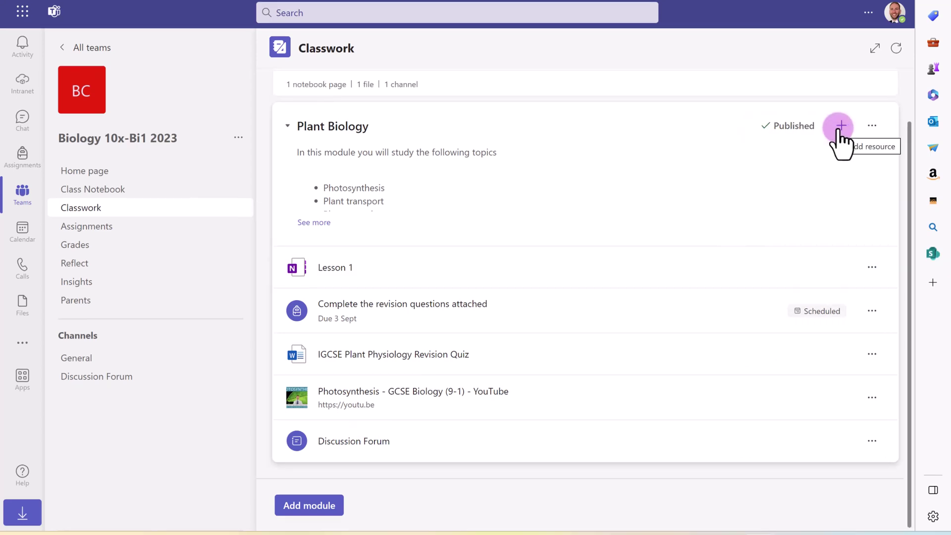
pyautogui.click(816, 154)
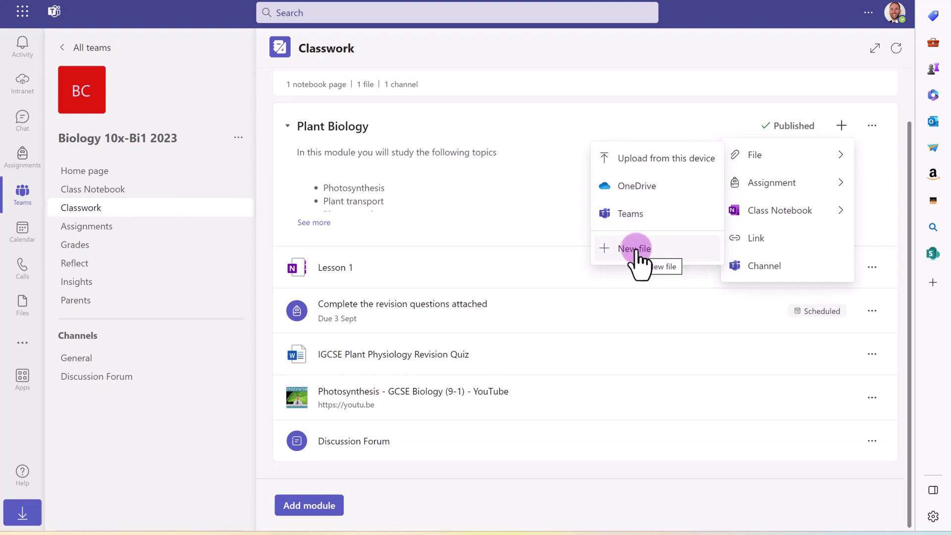
pyautogui.click(635, 249)
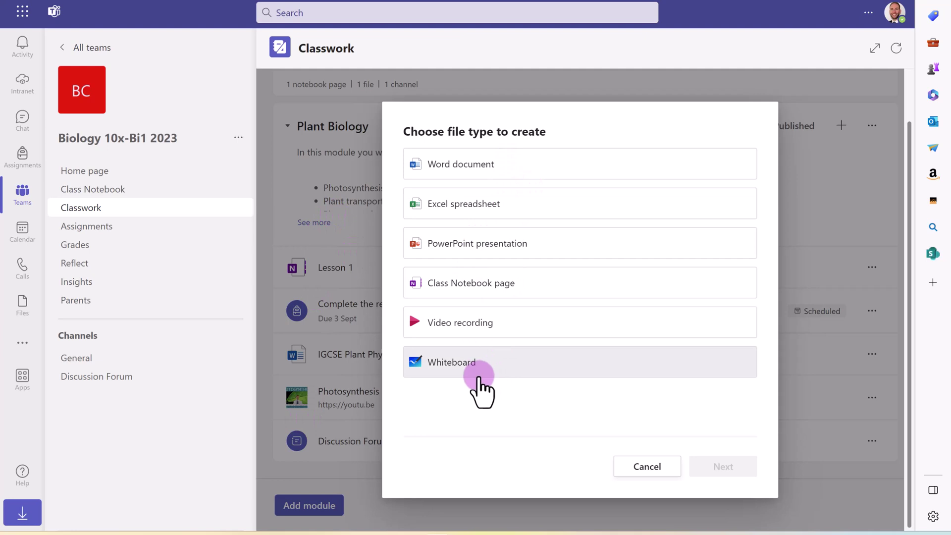
# Step: Record a roughly 21-second webcam intro clip using Video recording
pyautogui.click(488, 324)
pyautogui.click(741, 470)
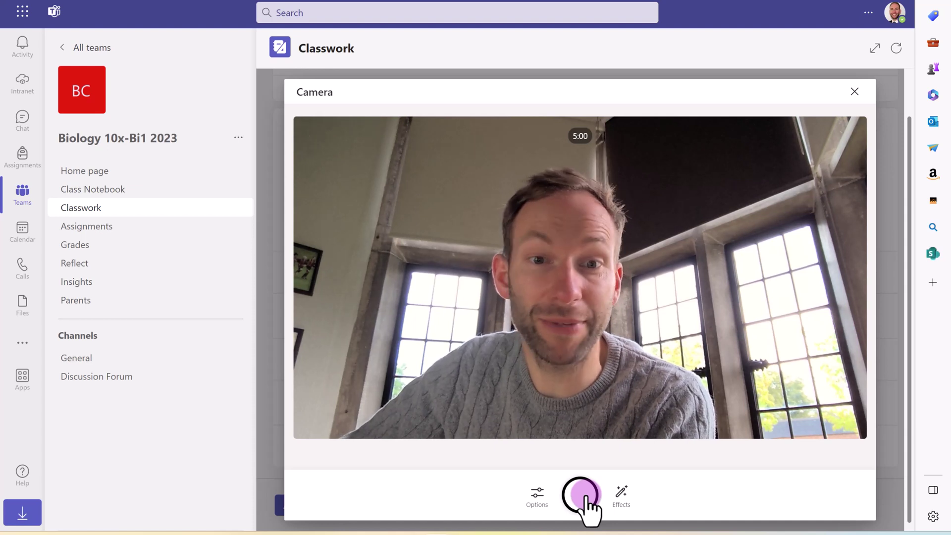
pyautogui.click(584, 495)
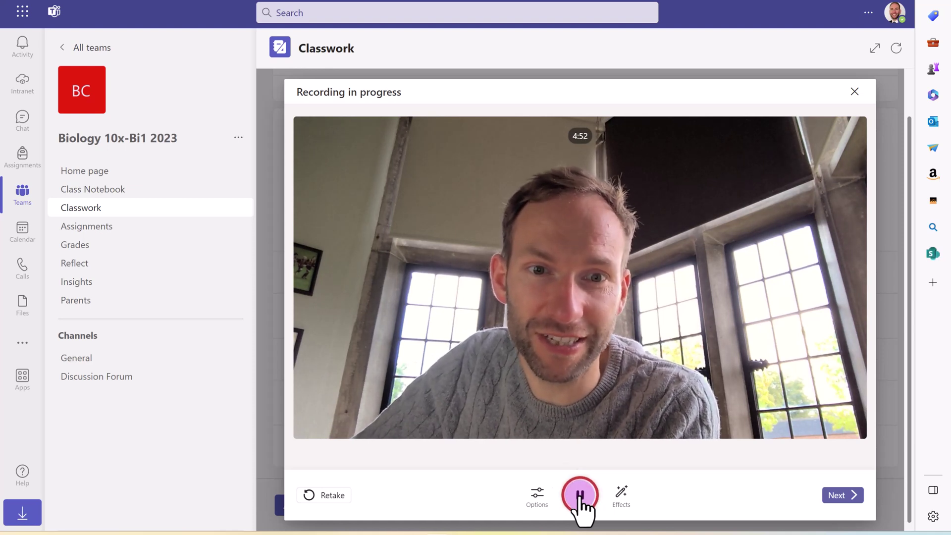
pyautogui.click(580, 496)
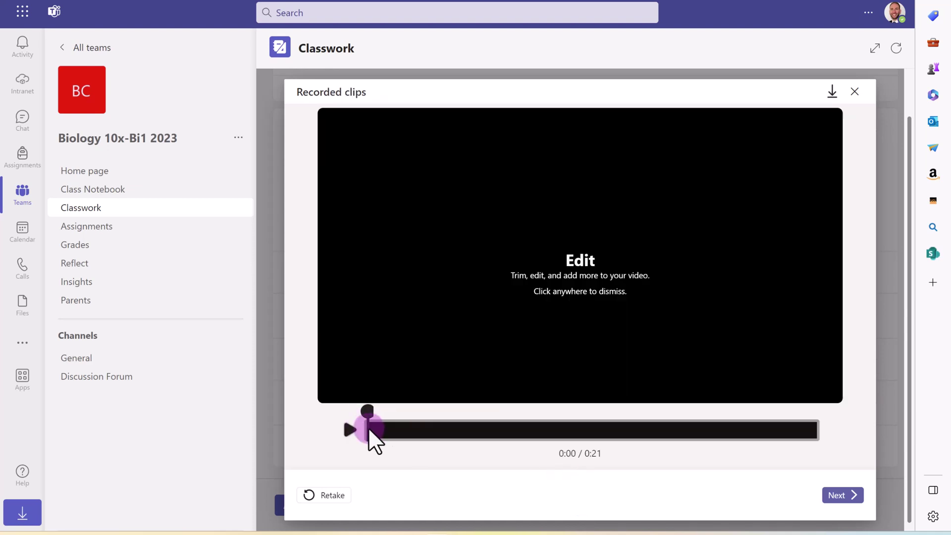
# Step: Name the recorded clip 'Photosynthesis Intro 1' and upload it
pyautogui.click(393, 412)
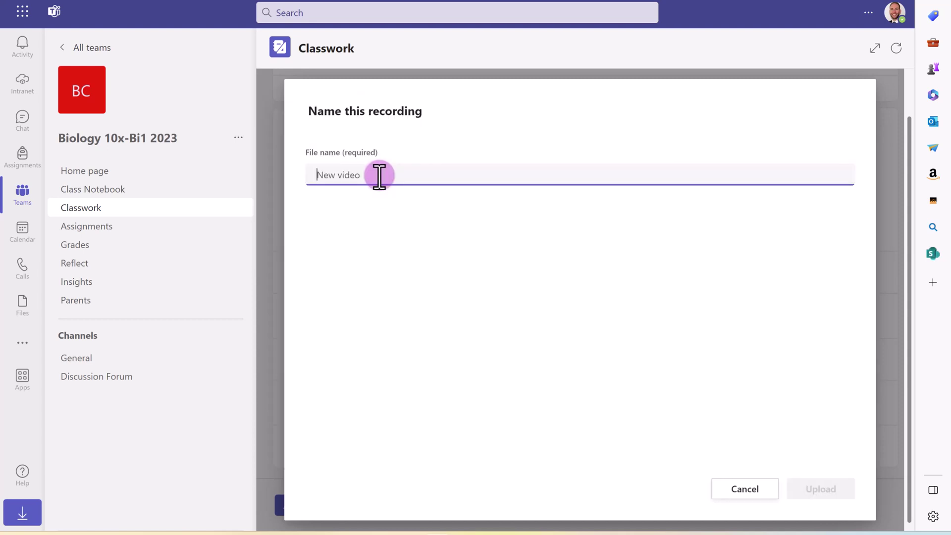
pyautogui.write('Photosynthesis')
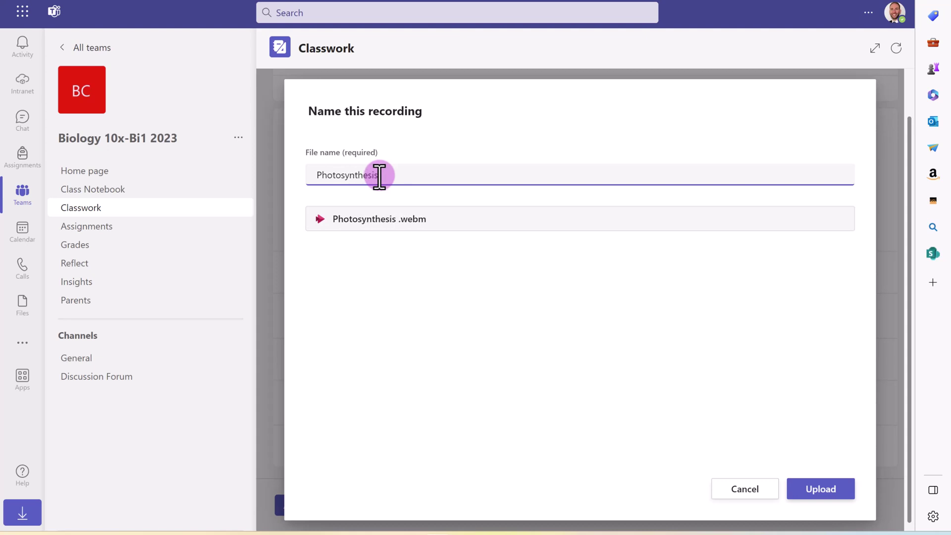
pyautogui.write(' Intro 1')
pyautogui.press('Return')
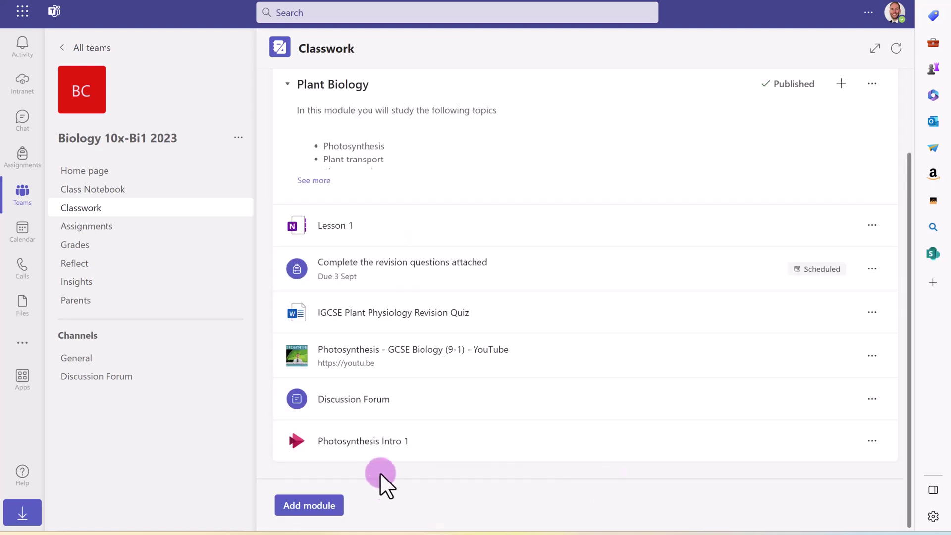
# Step: Move Photosynthesis Intro 1 to the top of Plant Biology and play it back
pyautogui.moveTo(419, 446); pyautogui.dragTo(363, 253)
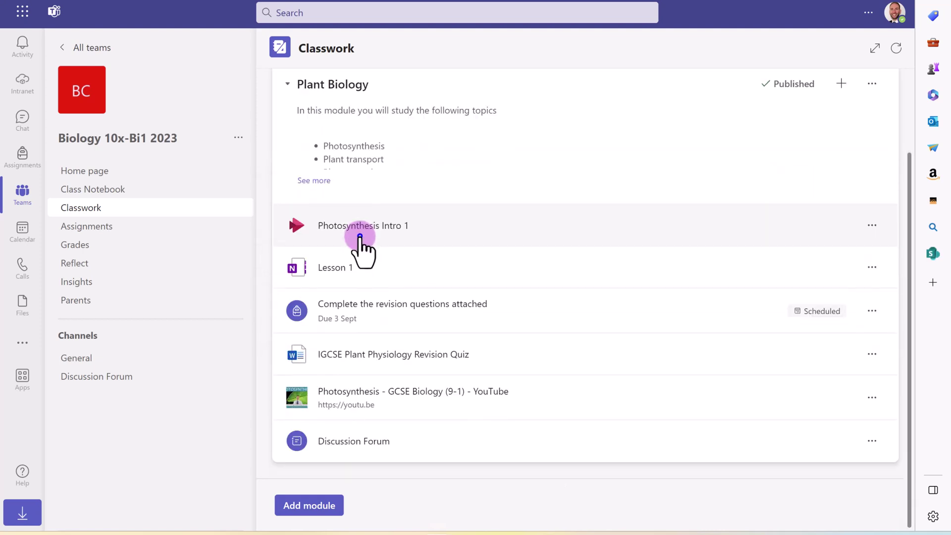
pyautogui.click(359, 237)
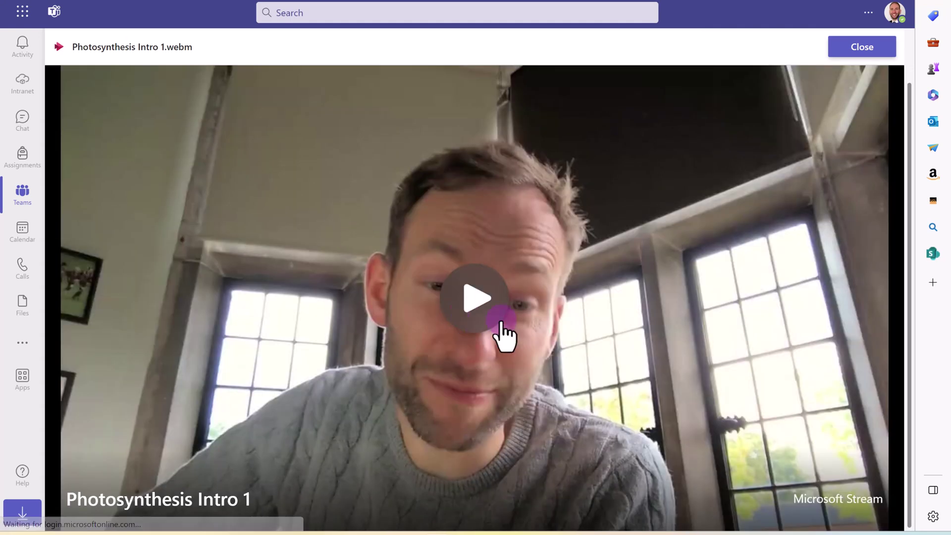
pyautogui.click(500, 321)
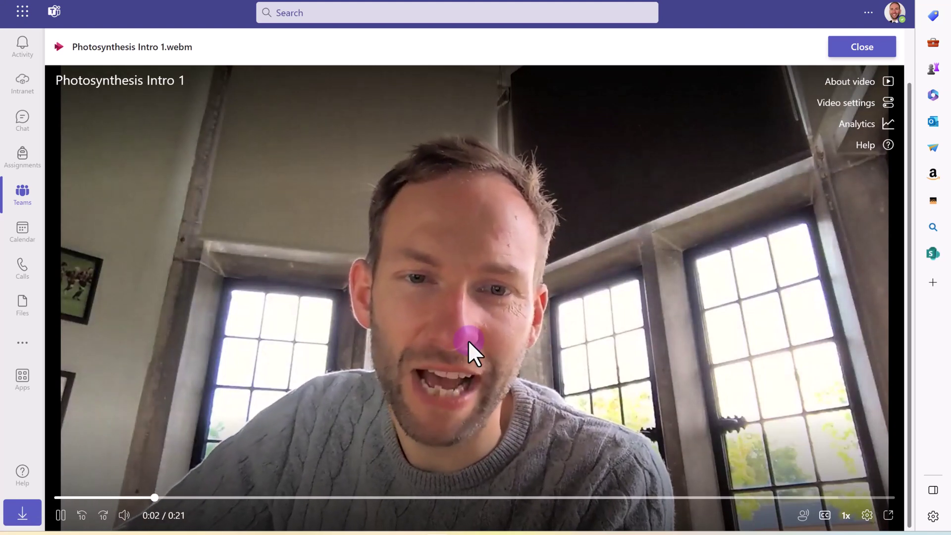
pyautogui.click(60, 515)
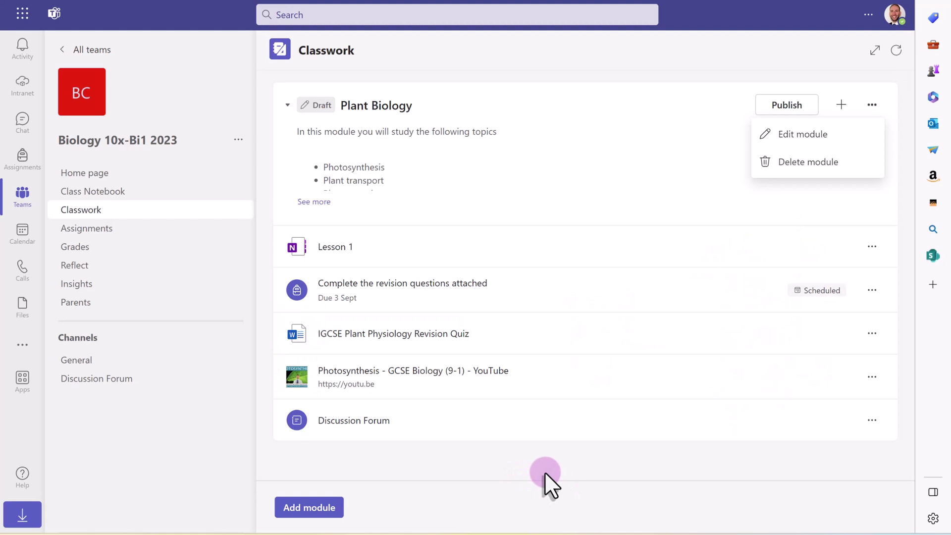
pyautogui.click(544, 472)
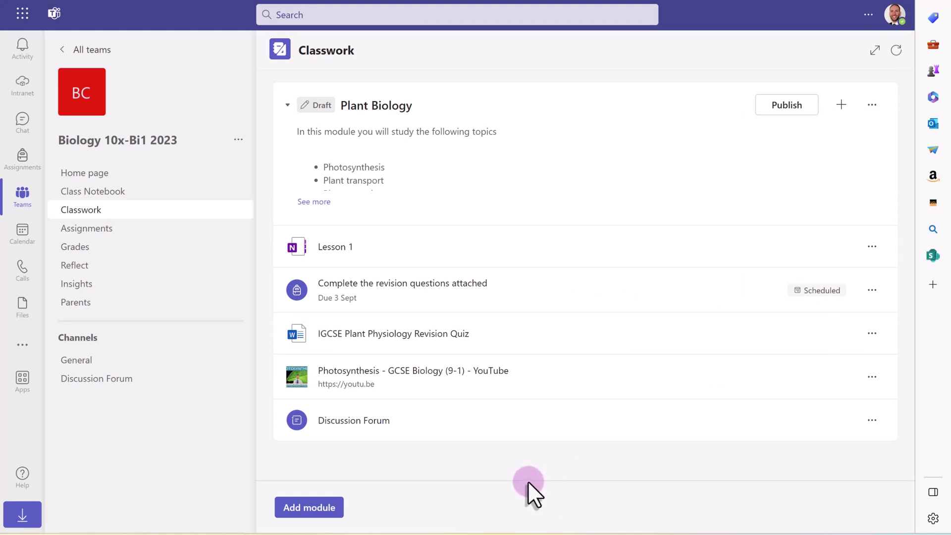
# Step: Publish the Plant Biology module to students
pyautogui.click(792, 106)
pyautogui.click(723, 350)
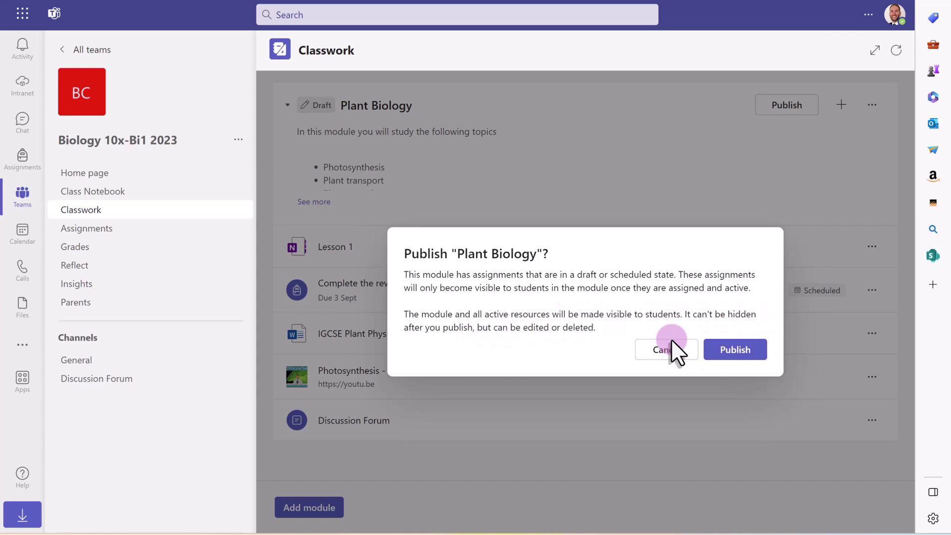
pyautogui.click(753, 350)
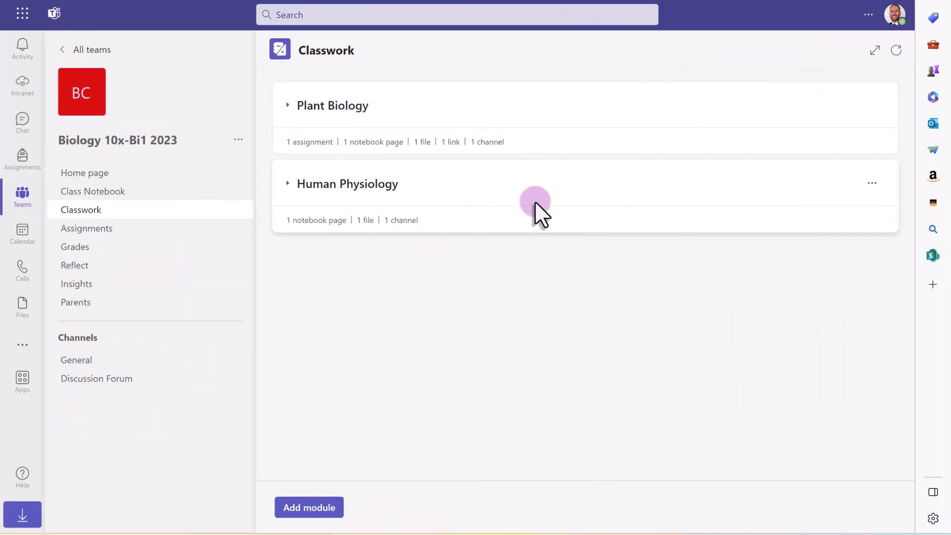
# Step: Pin the Human Physiology module to the top of Classwork
pyautogui.click(287, 106)
pyautogui.click(288, 184)
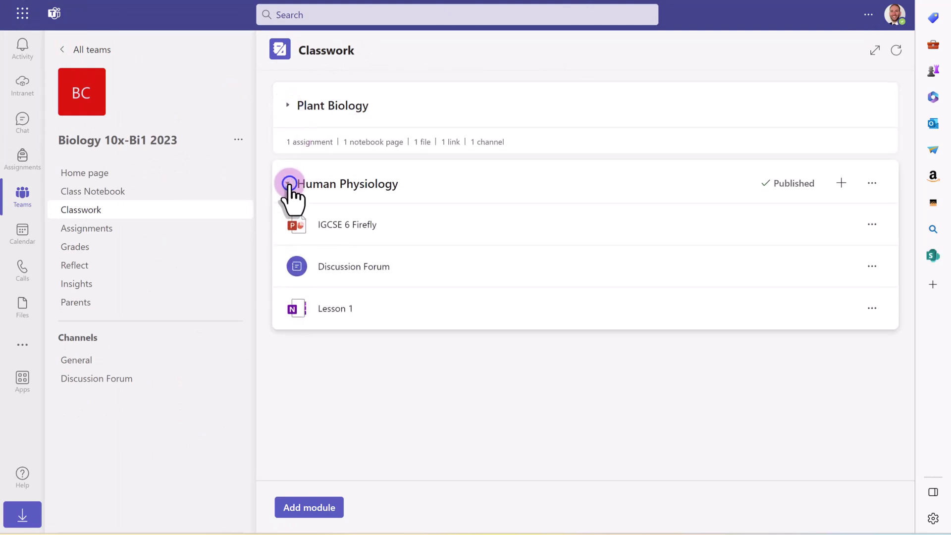
pyautogui.click(288, 184)
pyautogui.click(873, 184)
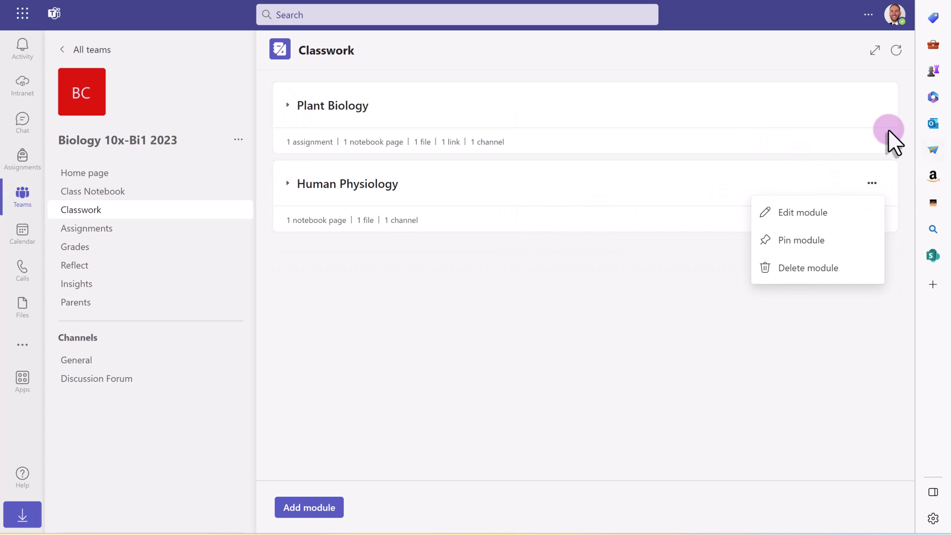
pyautogui.click(871, 104)
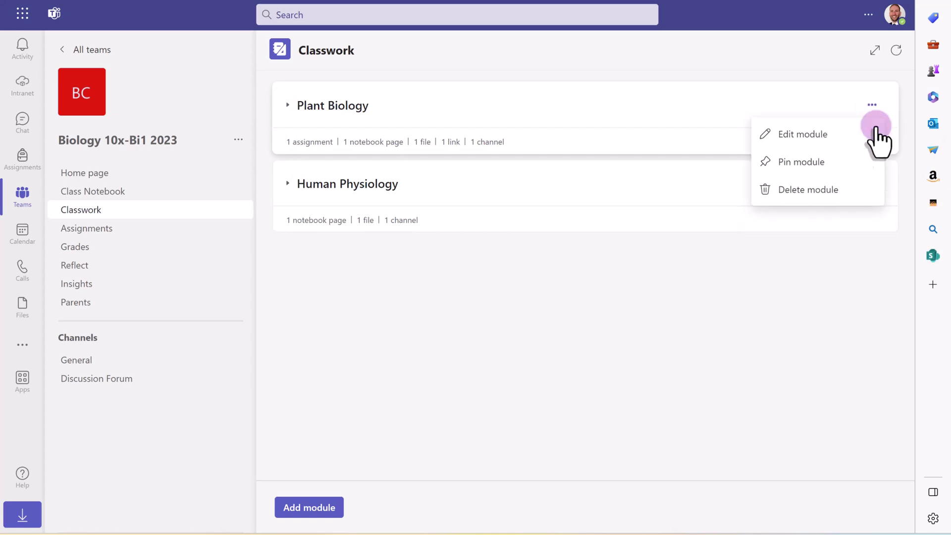
pyautogui.click(772, 338)
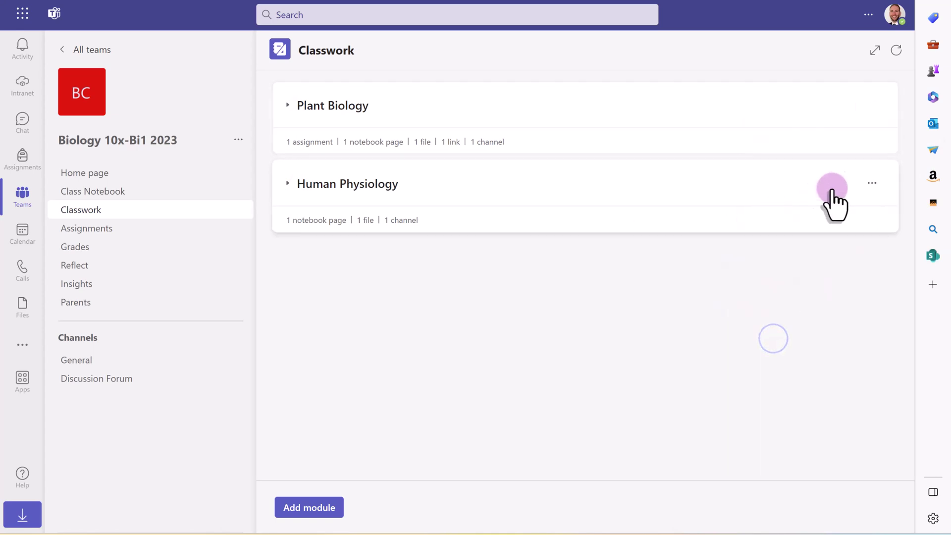
pyautogui.click(870, 184)
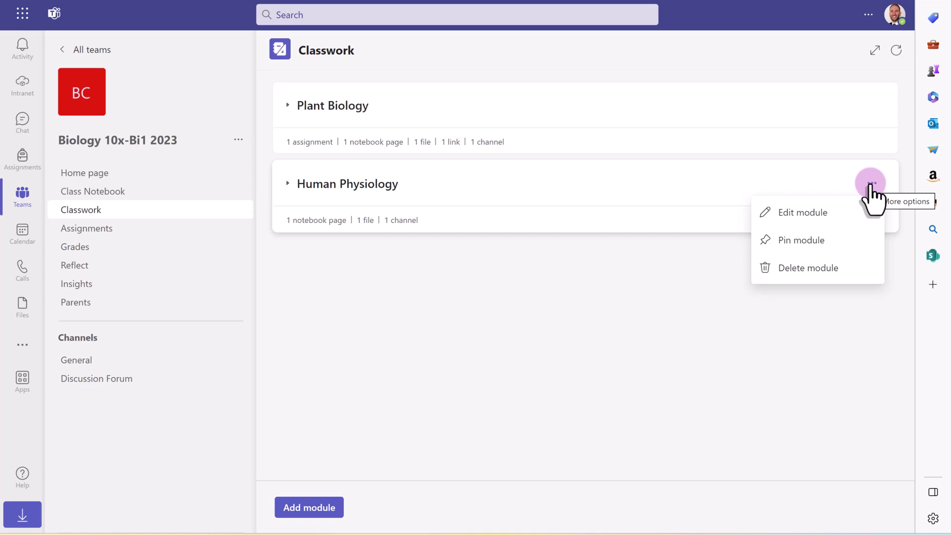
pyautogui.click(800, 240)
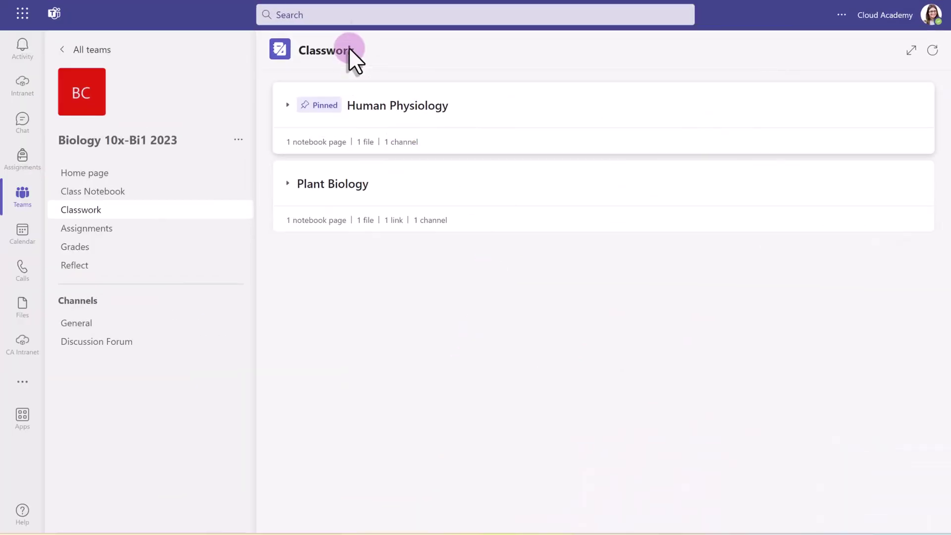
# Step: As a student, expand the Human Physiology and Plant Biology modules and open the IGCSE Plant Physiology Revision Quiz
pyautogui.click(498, 118)
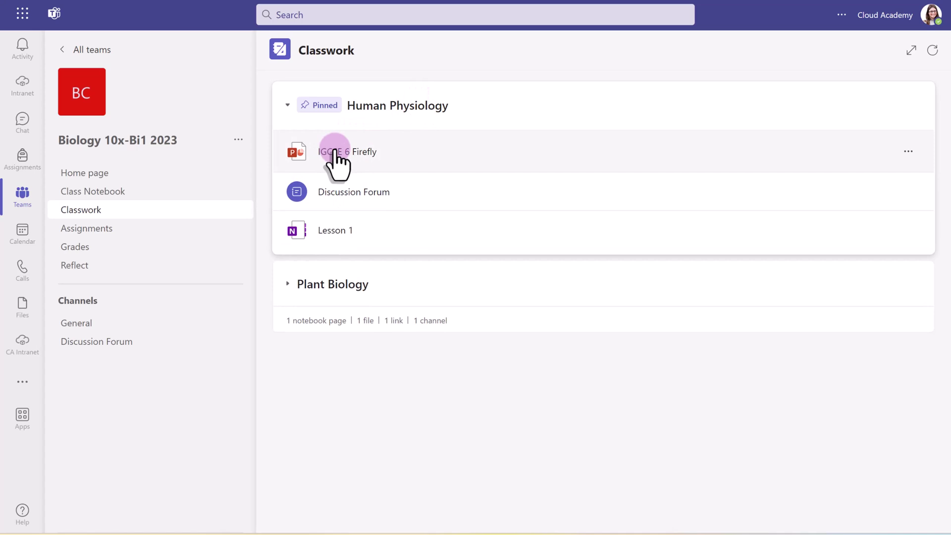
pyautogui.click(414, 286)
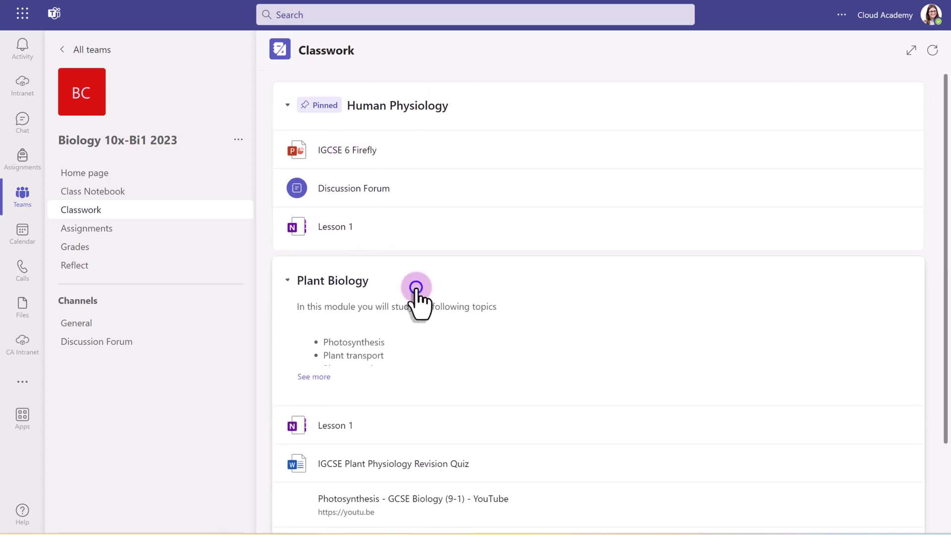
pyautogui.scroll(-1, 413, 288)
pyautogui.scroll(-1, 414, 286)
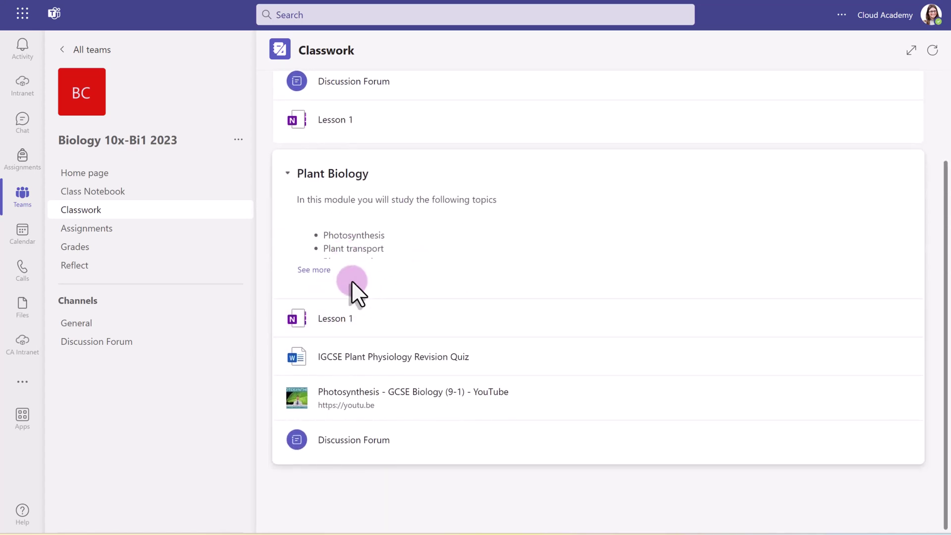
pyautogui.click(314, 270)
pyautogui.scroll(-1, 342, 280)
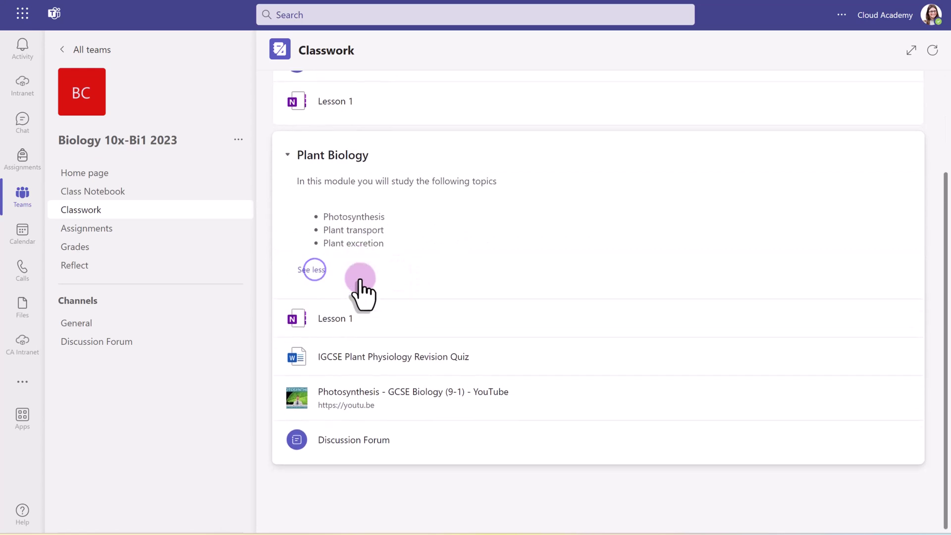
pyautogui.click(385, 362)
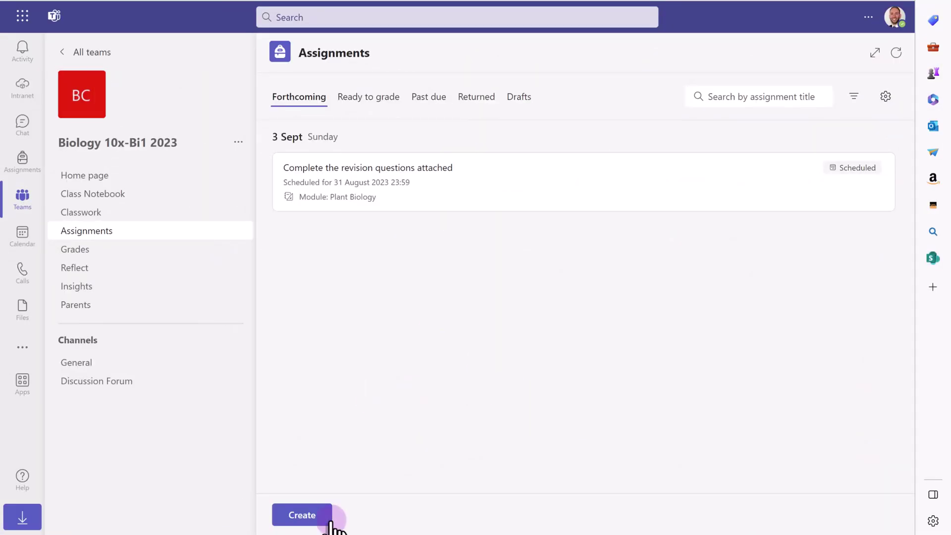
# Step: Create a new assignment and set its module to Plant Biology, replacing an initial Human Physiology choice
pyautogui.click(310, 517)
pyautogui.click(351, 425)
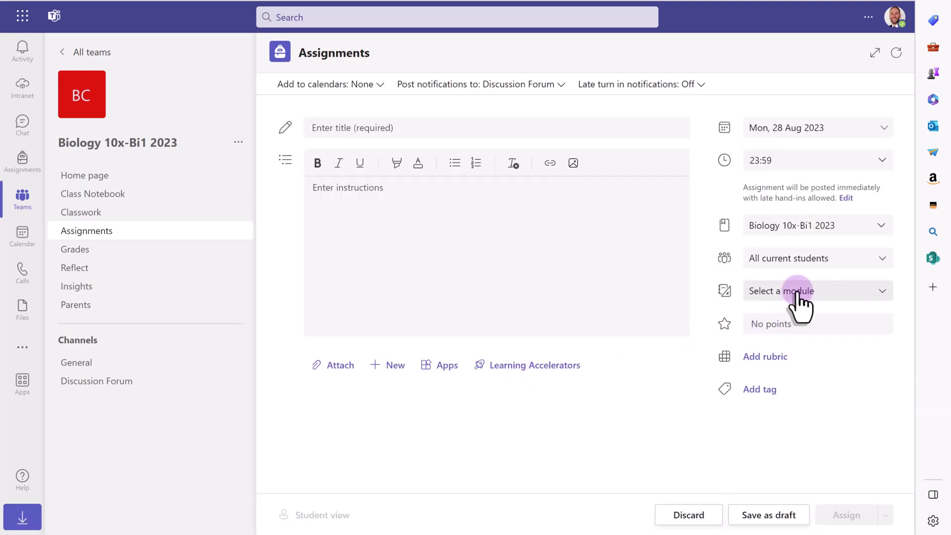
pyautogui.click(797, 293)
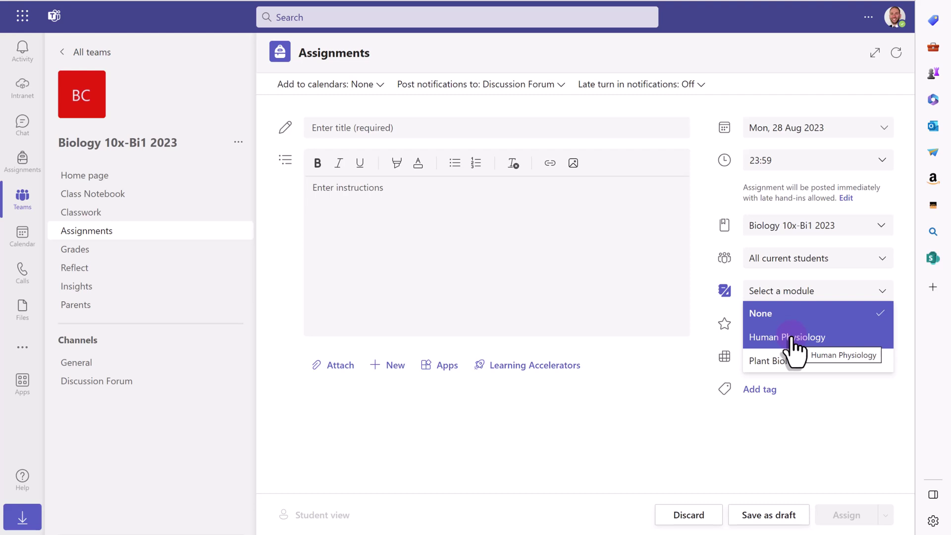
pyautogui.click(791, 338)
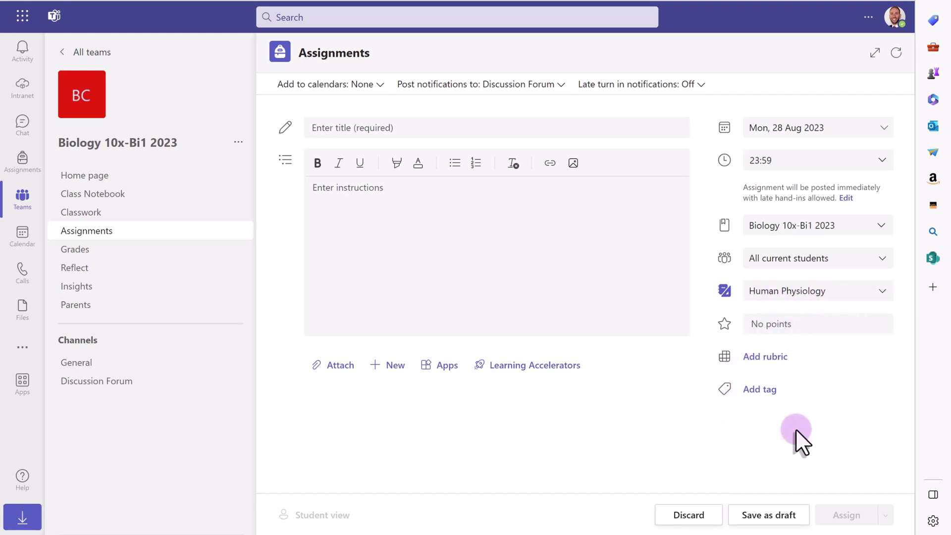
pyautogui.click(803, 296)
pyautogui.click(781, 355)
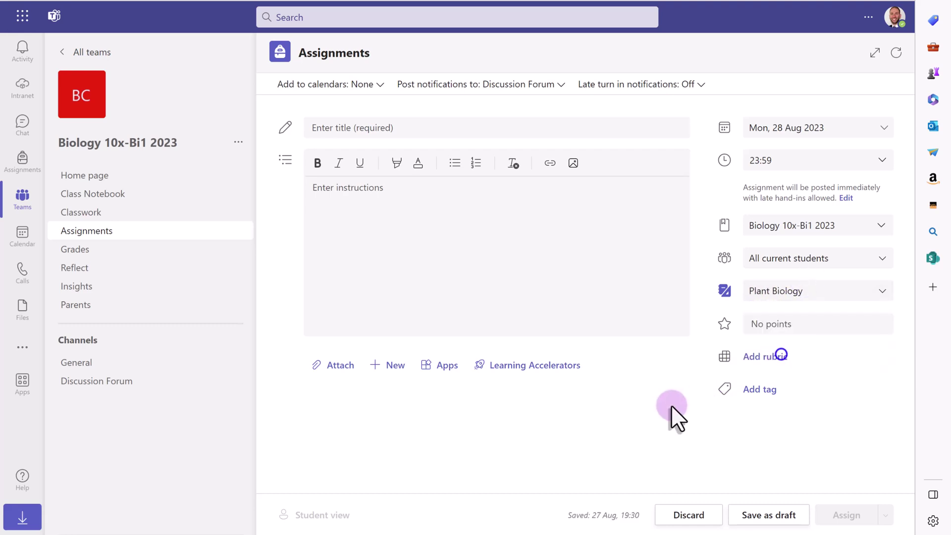